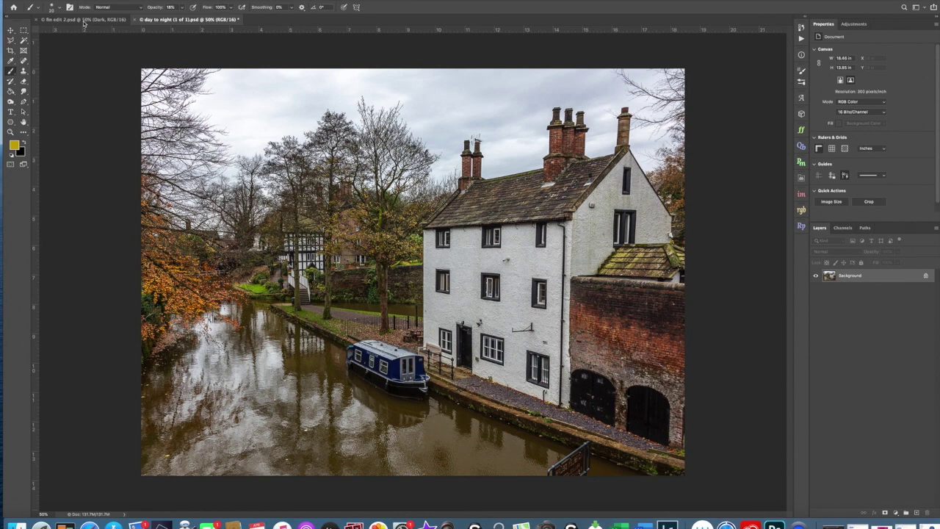
# - Preview the finished night edit in the fin edit 2 tab for reference
pyautogui.click(84, 22)
# - Duplicate the photo layer, then rename the top copy 'dark' and the lower copy 'light'
pyautogui.press('super+j')
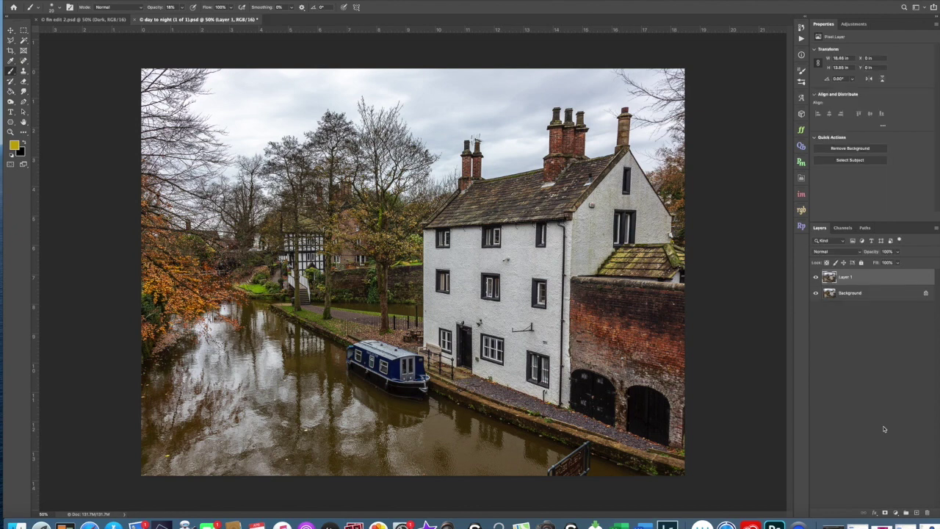
pyautogui.press('super+j')
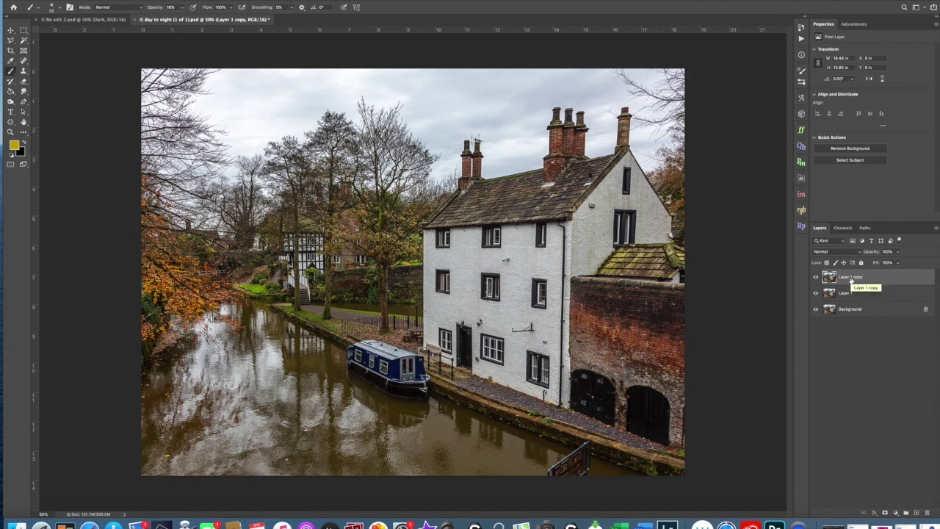
pyautogui.doubleClick(850, 278)
pyautogui.write('dark')
pyautogui.doubleClick(845, 293)
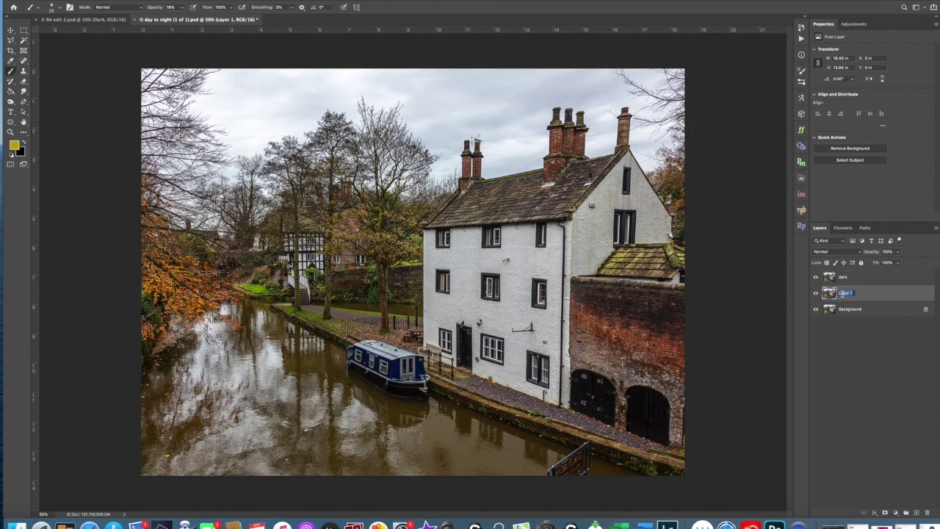
pyautogui.write('light')
pyautogui.press('Return')
# - Add a Curves adjustment that lifts the RGB curve and pulls Blue down for a warm yellow cast
pyautogui.click(896, 514)
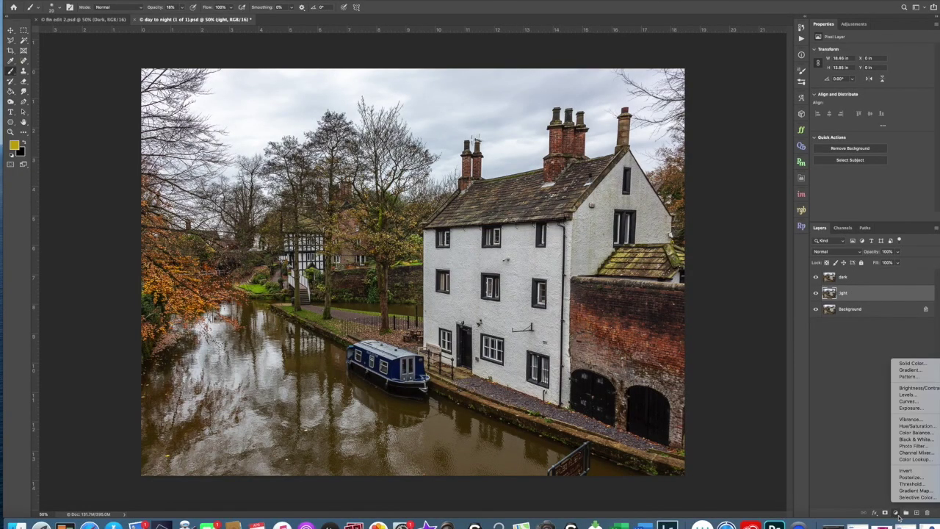
pyautogui.click(908, 402)
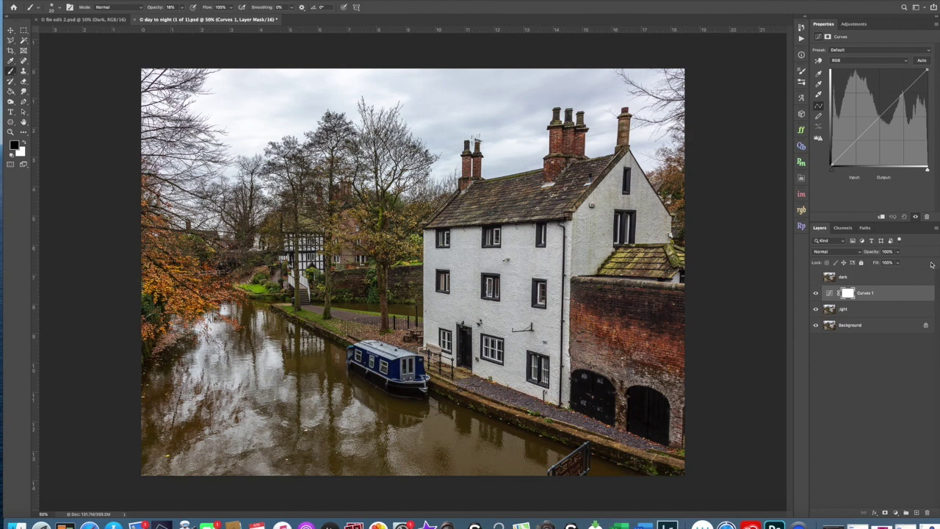
pyautogui.click(884, 115)
pyautogui.moveTo(884, 116); pyautogui.dragTo(874, 107)
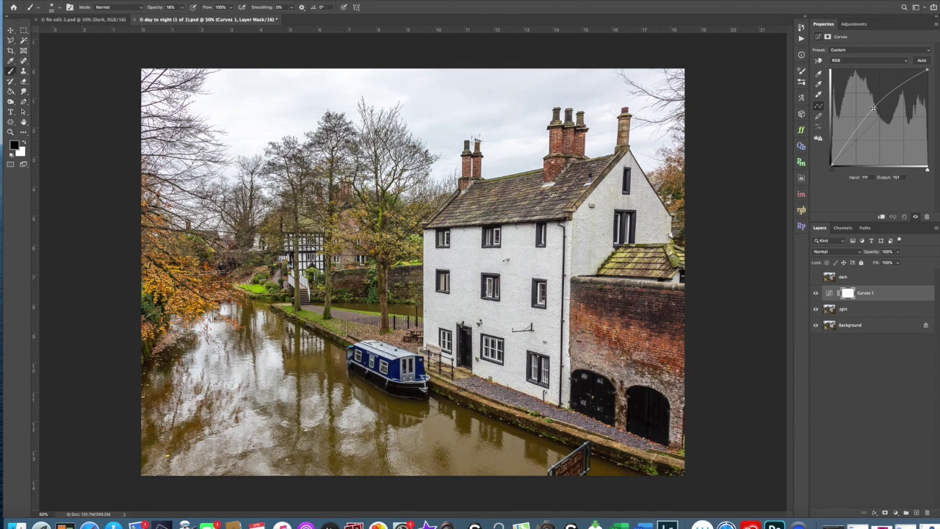
pyautogui.moveTo(874, 107); pyautogui.dragTo(874, 110)
pyautogui.click(907, 63)
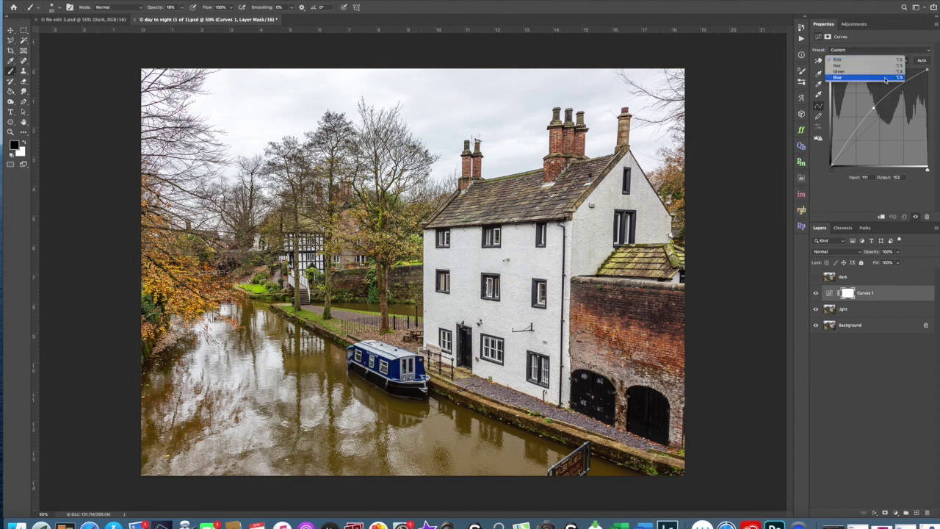
pyautogui.click(883, 78)
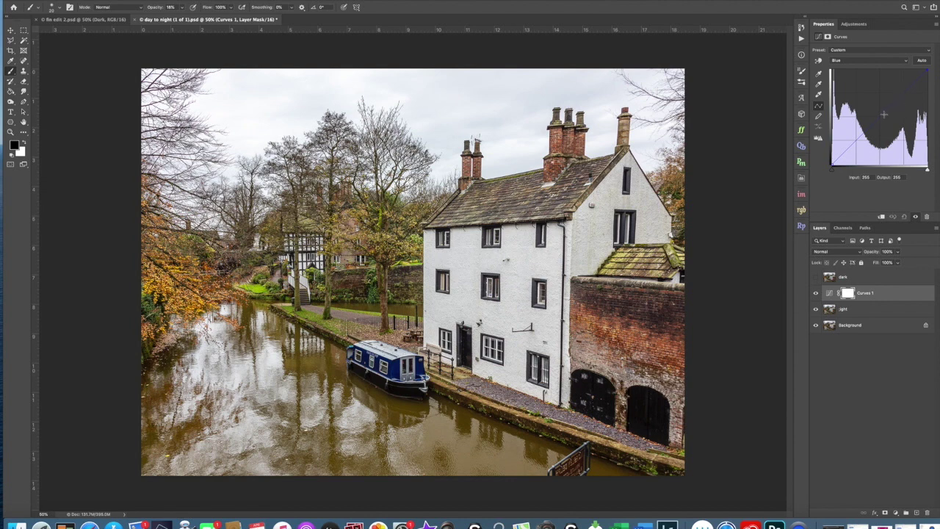
pyautogui.moveTo(882, 115); pyautogui.dragTo(894, 134)
# - Merge the Curves down into the light layer and show the dark layer again
pyautogui.click(111, 0)
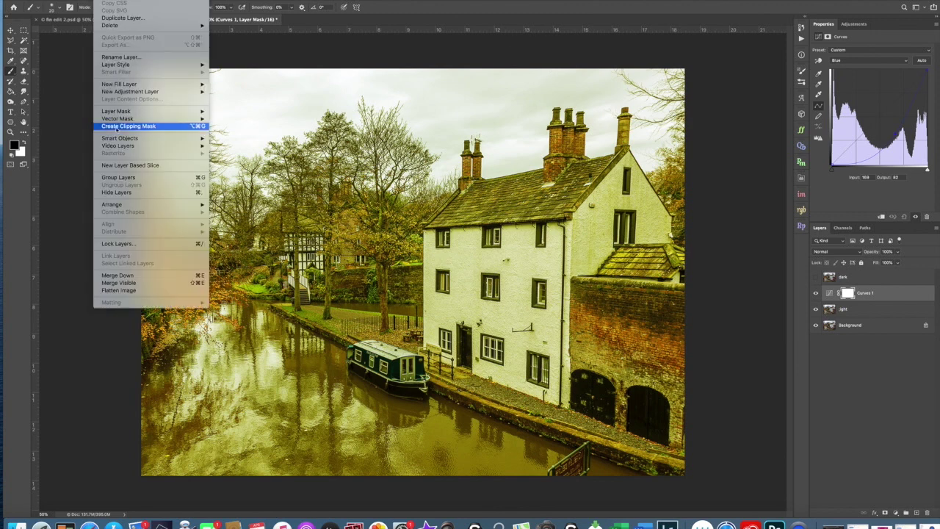
pyautogui.click(126, 276)
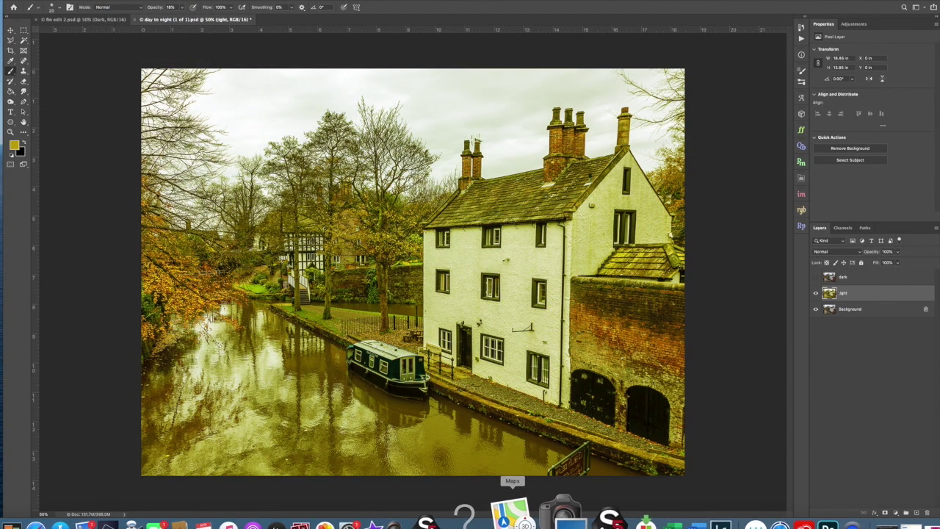
pyautogui.click(815, 277)
# - On the dark layer, add a Color Lookup adjustment using the Moonlight.3DL table
pyautogui.click(881, 279)
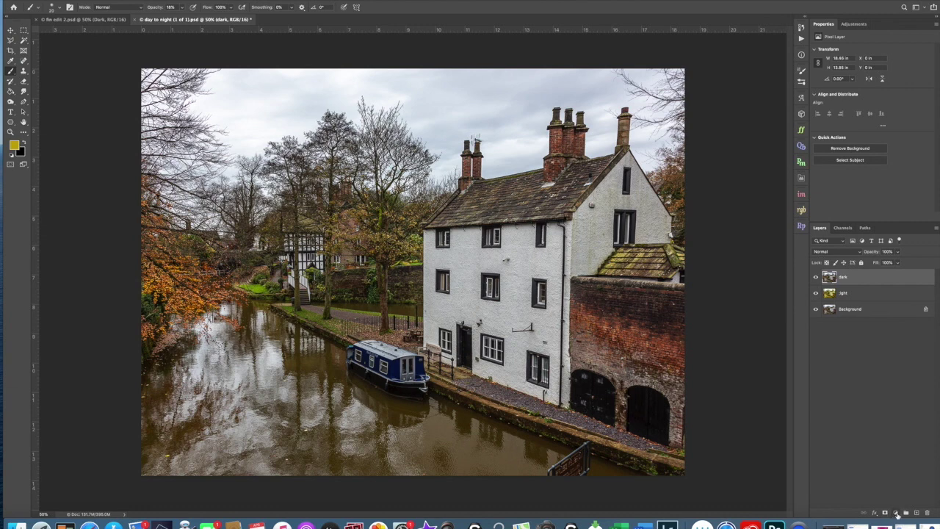
pyautogui.click(896, 514)
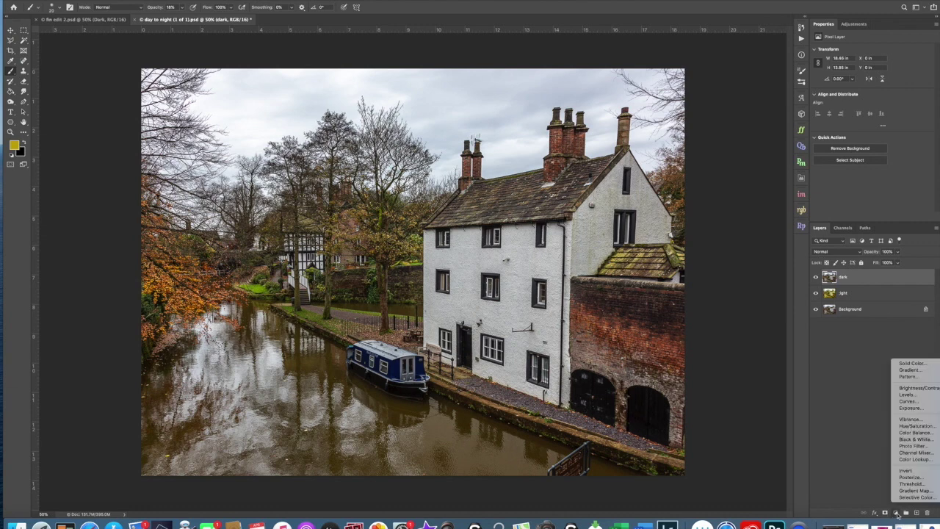
pyautogui.click(916, 460)
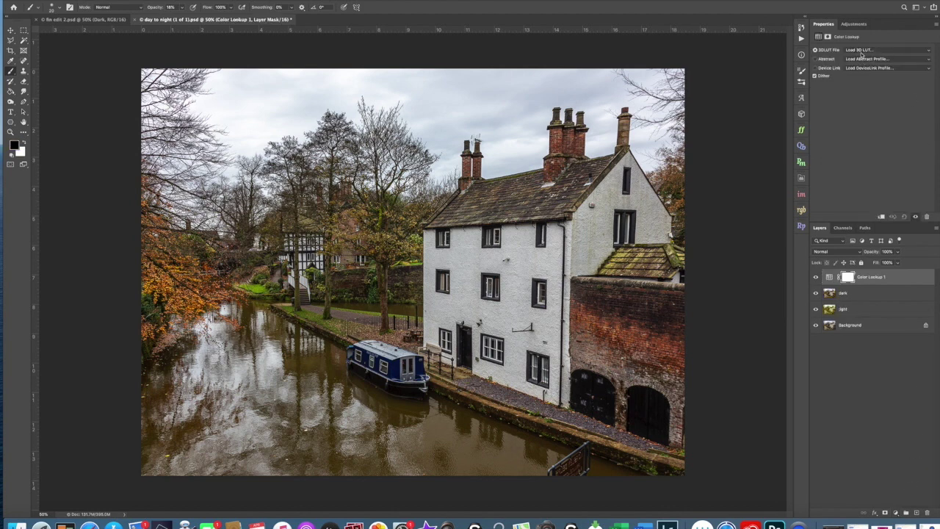
pyautogui.click(929, 51)
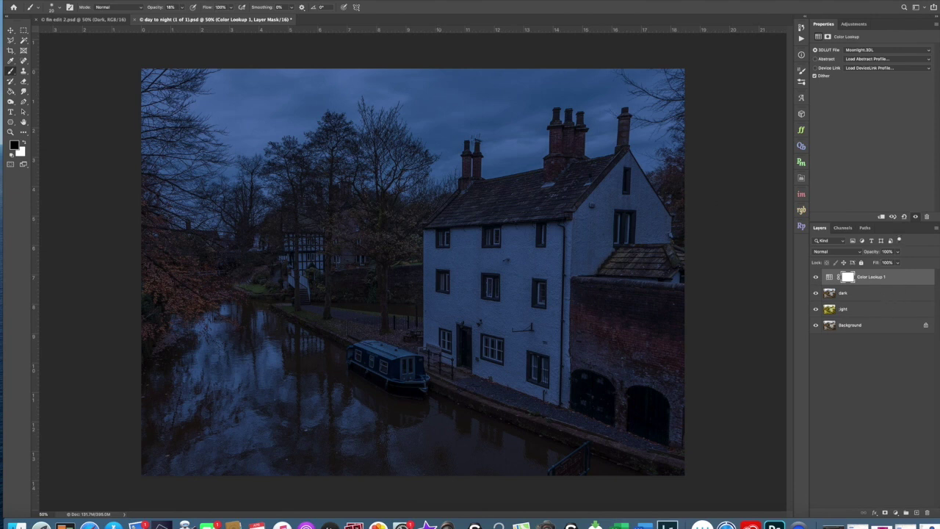
# - Merge the Color Lookup into dark and hide dark to compare versions
pyautogui.click(110, 1)
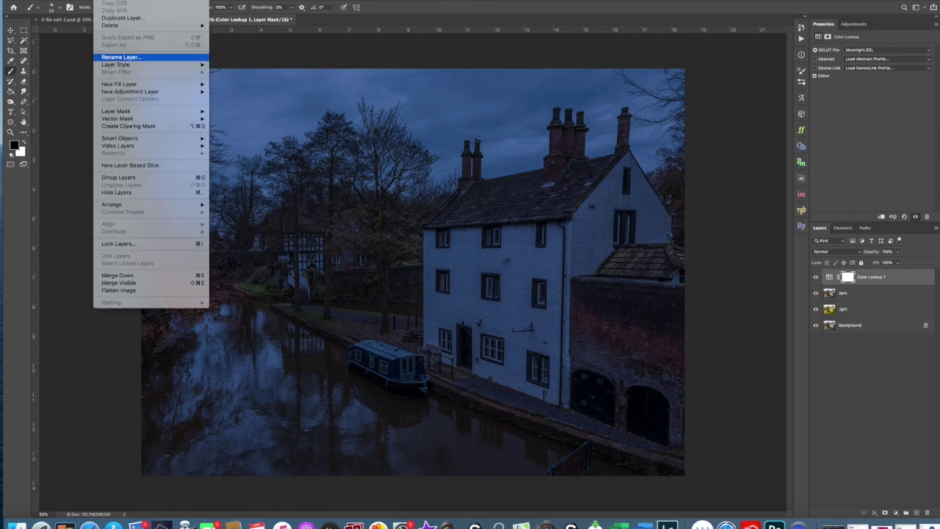
pyautogui.click(144, 276)
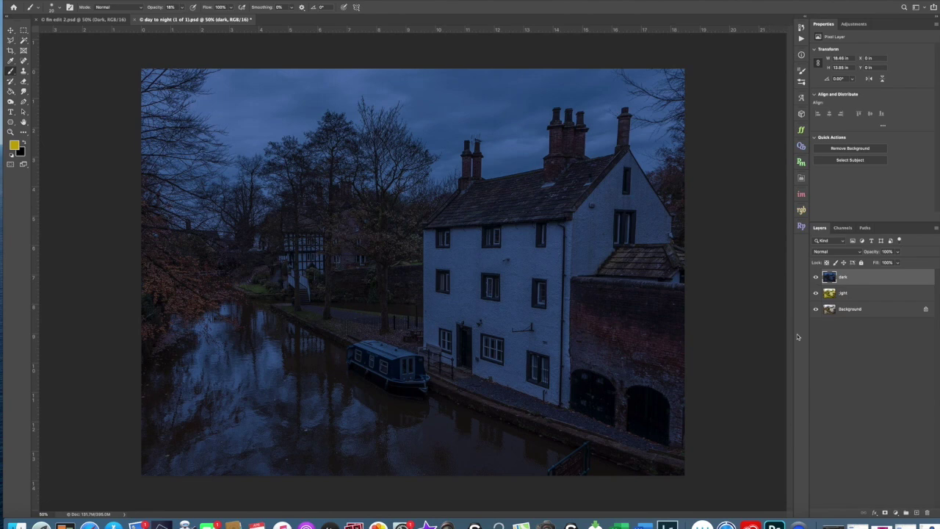
pyautogui.click(816, 278)
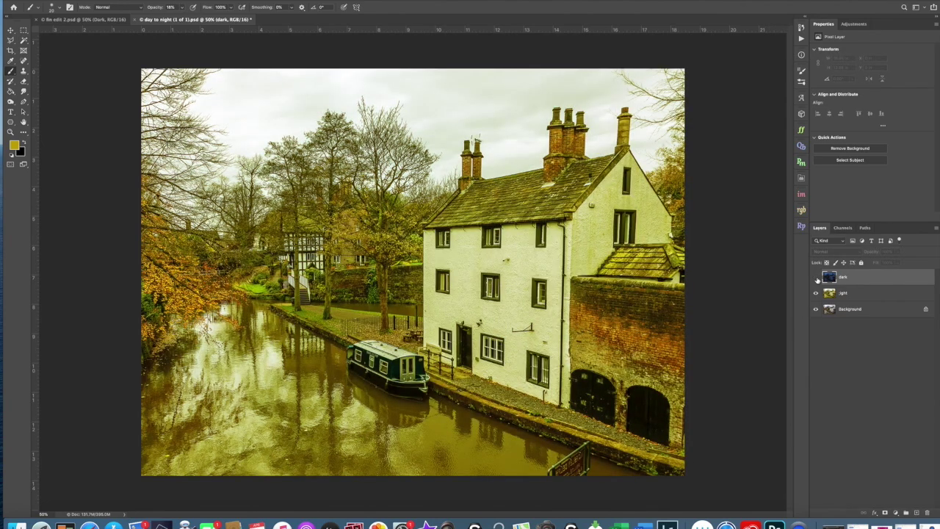
# - Show the dark layer again and zoom in closely on the narrowboat
pyautogui.click(816, 277)
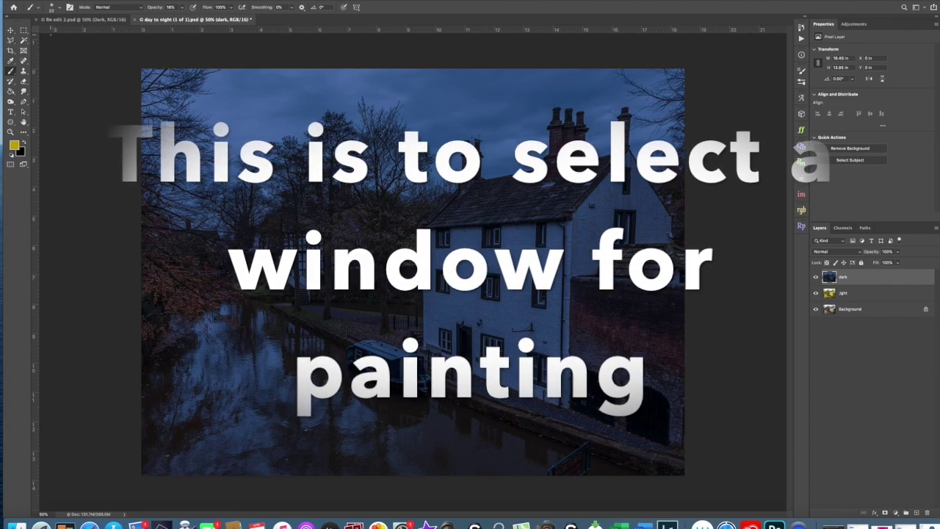
pyautogui.hotkey('ctrl', '+')
pyautogui.hotkey('ctrl', '+')
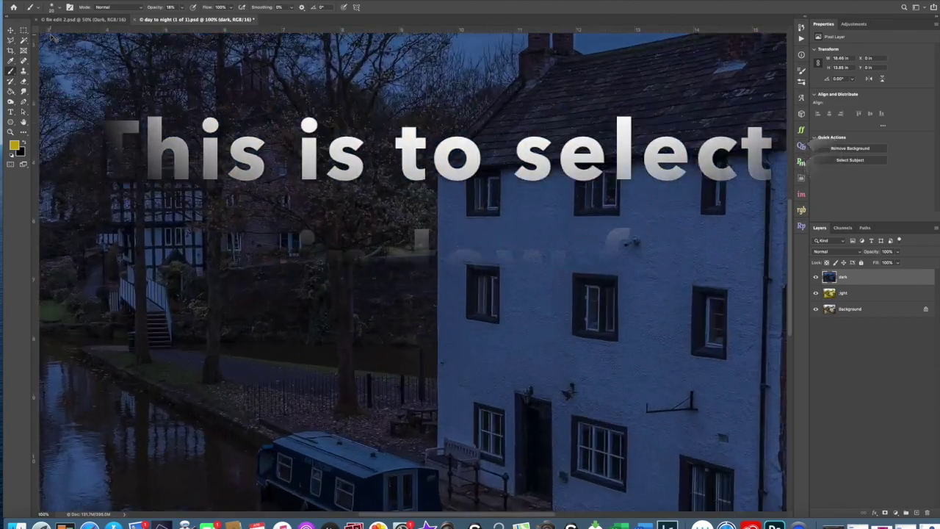
pyautogui.hotkey('ctrl', '+')
pyautogui.scroll(-15, 412, 272)
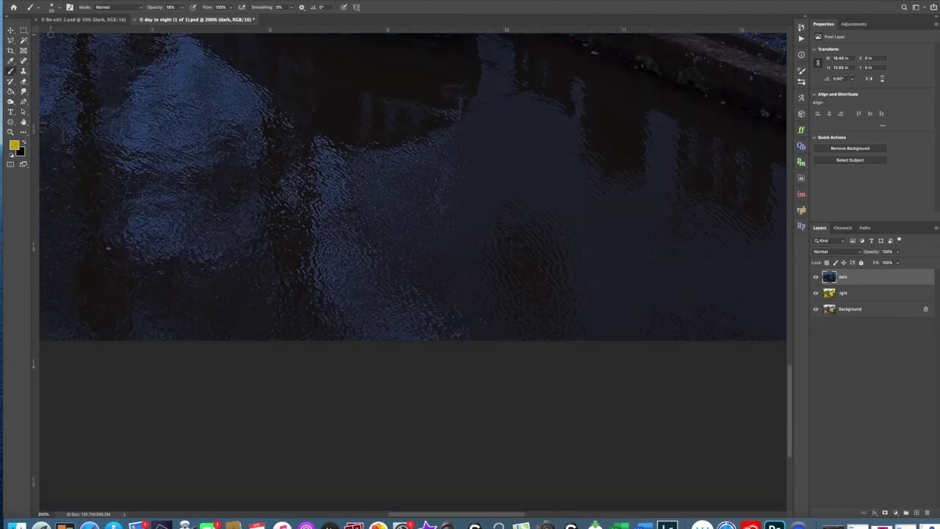
pyautogui.scroll(8, 413, 272)
pyautogui.scroll(3, 412, 272)
pyautogui.hscroll(-3, 413, 272)
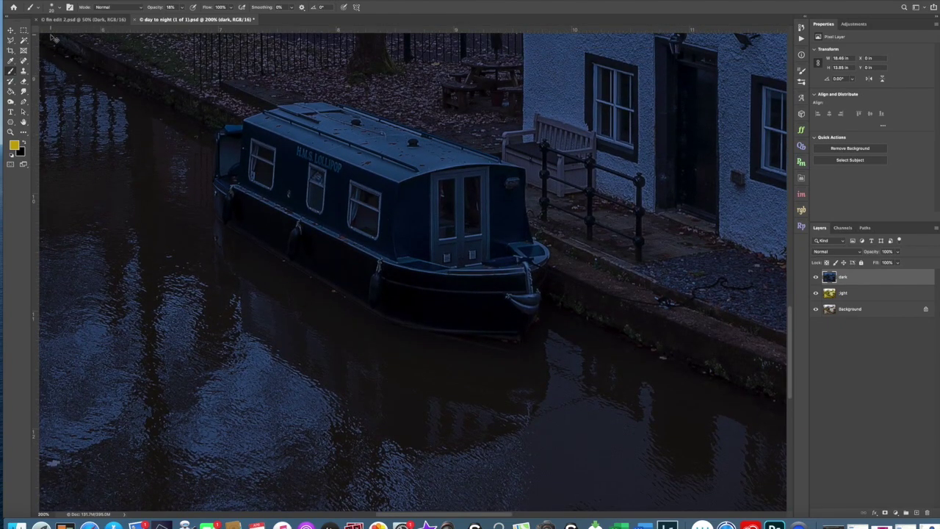
pyautogui.press('super+plus')
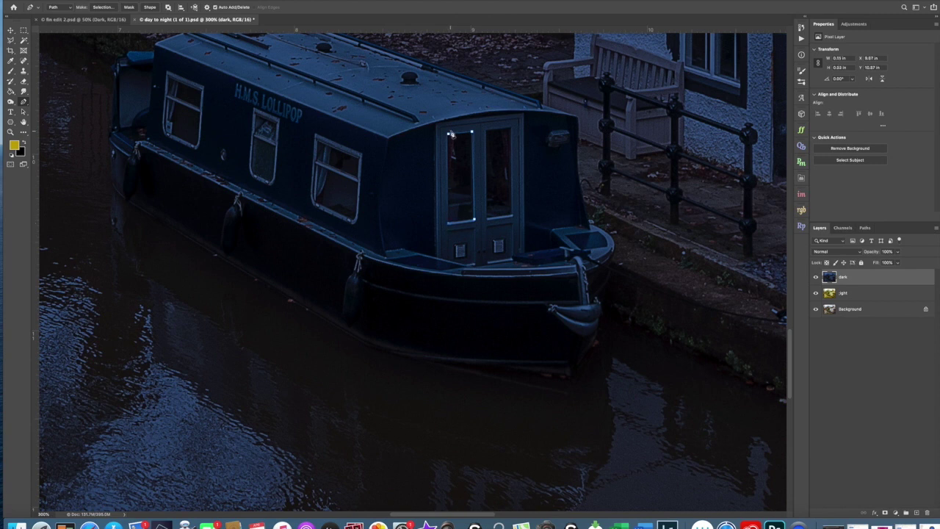
# - Close the door-window path, make it a selection, and target the dark layer with the Brush
pyautogui.click(448, 136)
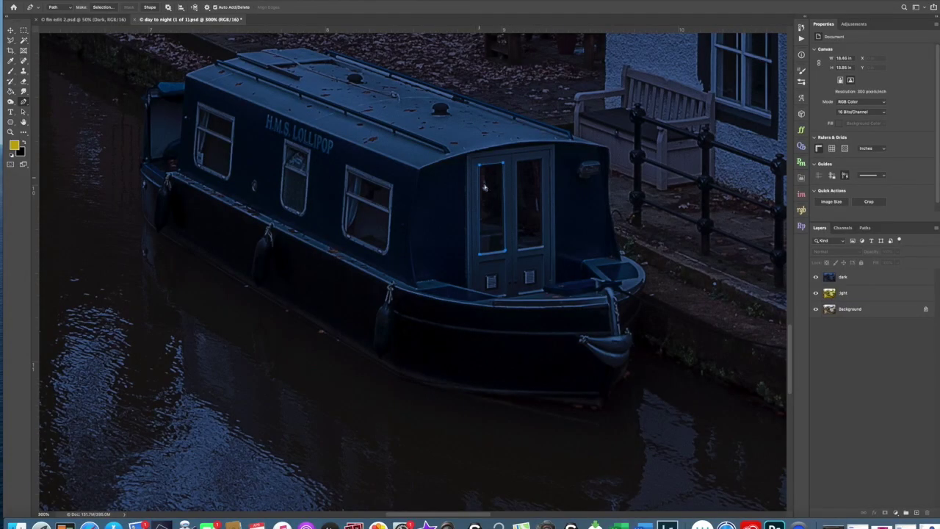
pyautogui.hscroll(2, 495, 201)
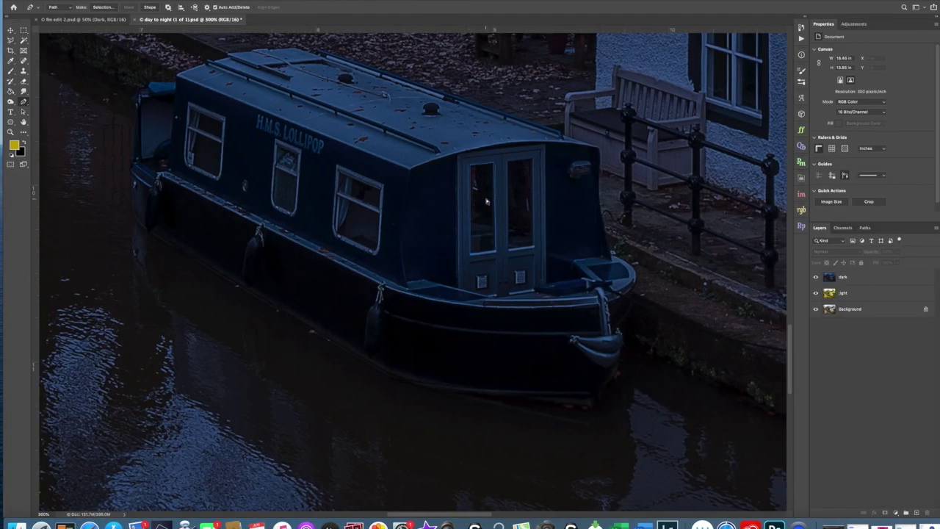
pyautogui.rightClick(485, 200)
pyautogui.click(523, 231)
pyautogui.click(528, 208)
pyautogui.press('b')
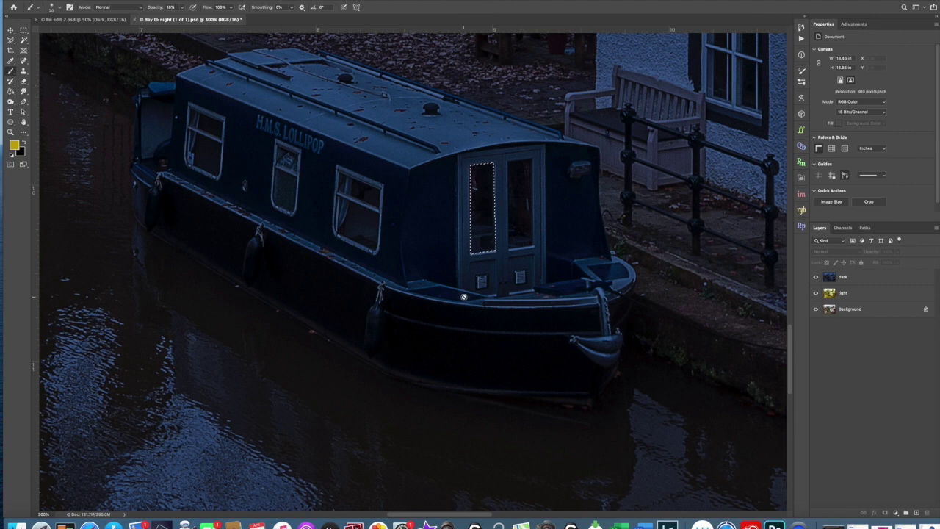
pyautogui.hotkey('alt', '.')
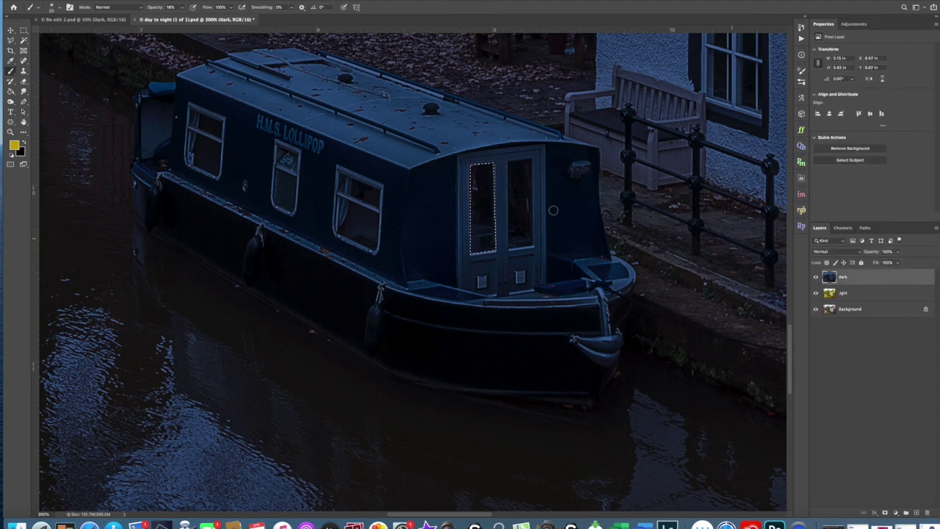
# - Set the brush to Overlay mode at 100% opacity
pyautogui.click(136, 7)
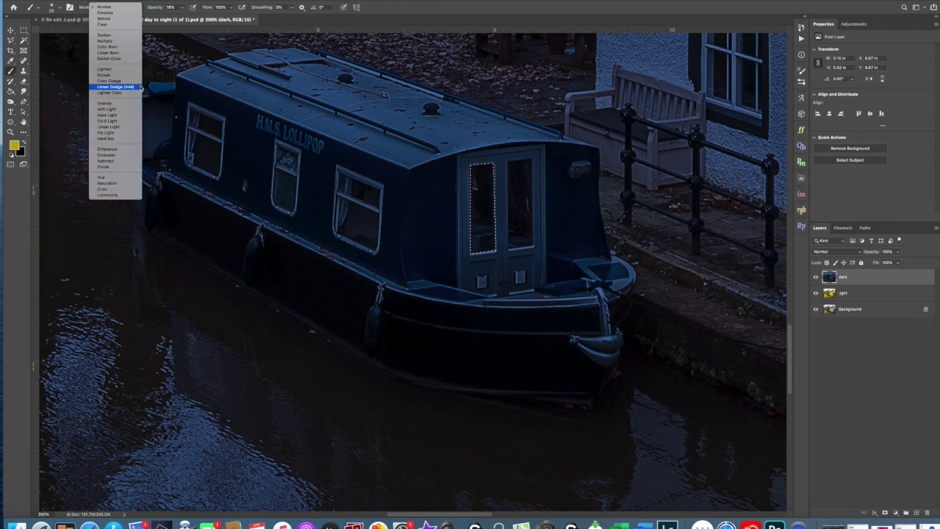
pyautogui.click(122, 104)
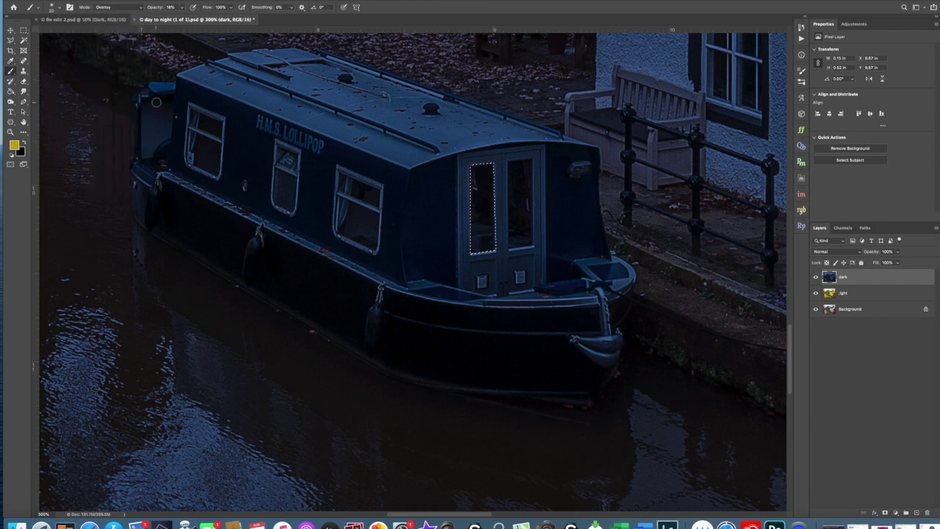
pyautogui.hscroll(5, 156, 102)
pyautogui.moveTo(181, 7); pyautogui.dragTo(214, 18)
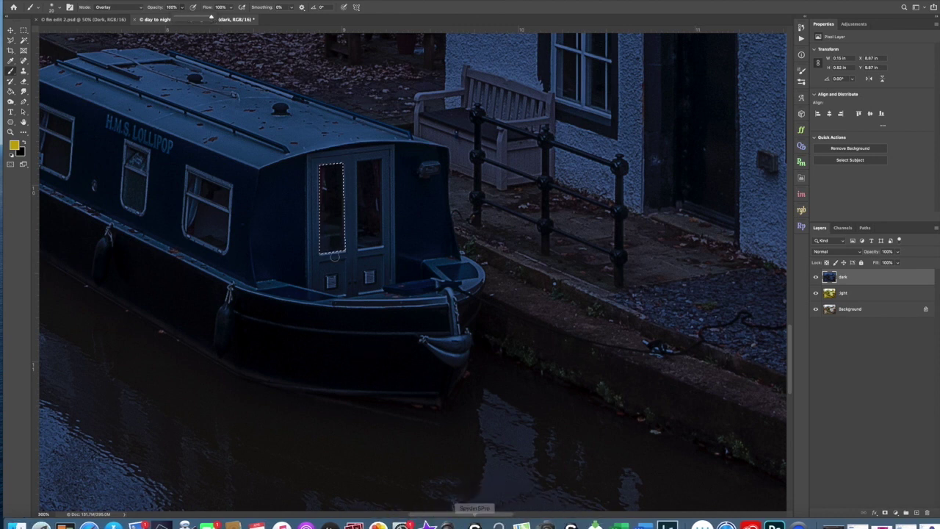
# - Paint warm red and yellow light into the door pane, then deselect
pyautogui.moveTo(334, 221); pyautogui.dragTo(326, 241)
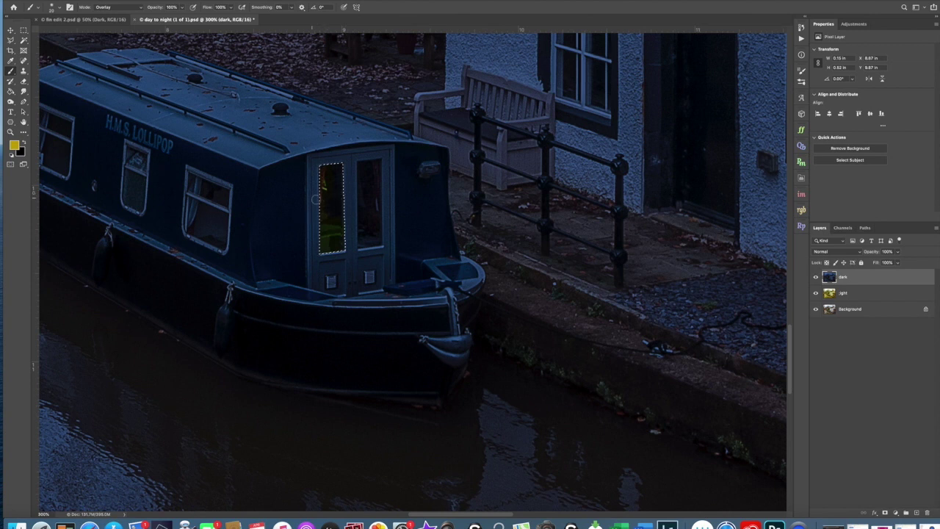
pyautogui.moveTo(323, 213)
pyautogui.mouseDown()
pyautogui.moveTo(334, 235)
pyautogui.moveTo(327, 195)
pyautogui.moveTo(336, 183)
pyautogui.moveTo(326, 206)
pyautogui.moveTo(344, 165)
pyautogui.moveTo(322, 282)
pyautogui.mouseUp()
pyautogui.hotkey('ctrl', 'd')
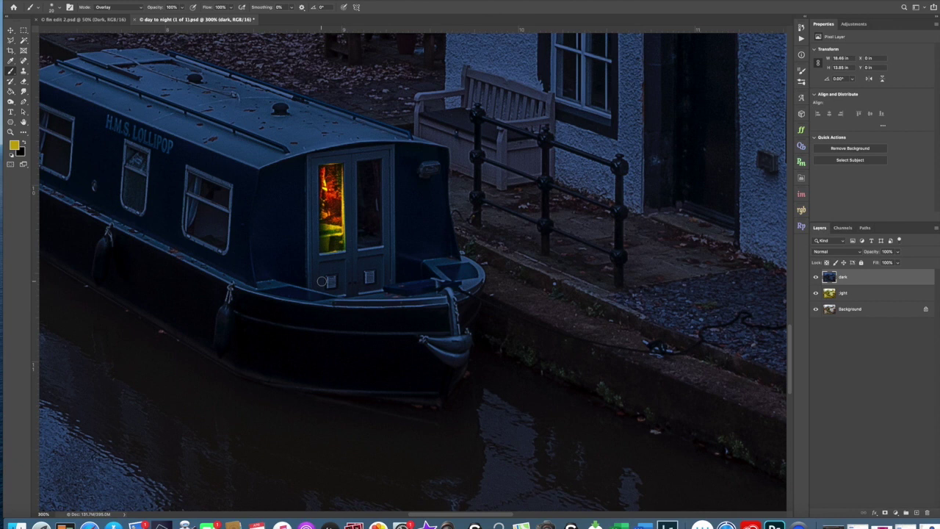
pyautogui.scroll(-2, 321, 281)
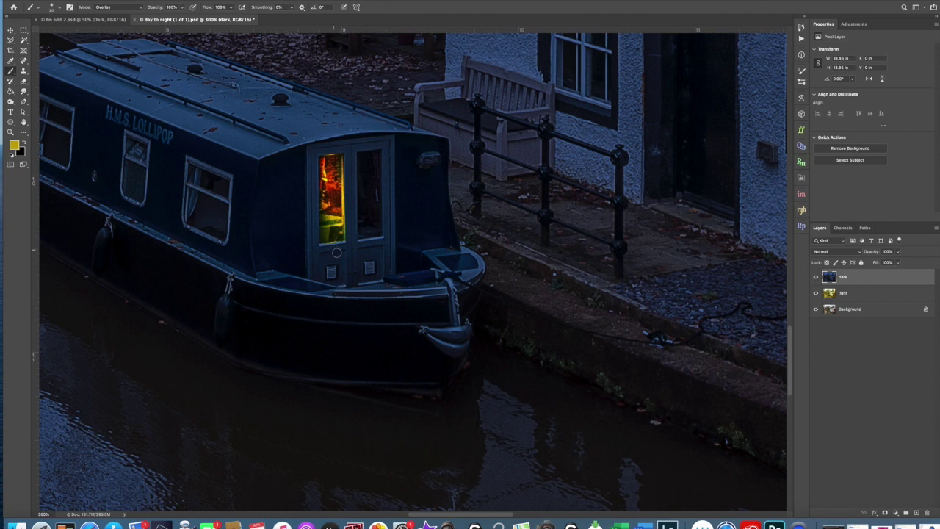
# - Set the brush blending mode back to Normal
pyautogui.click(140, 8)
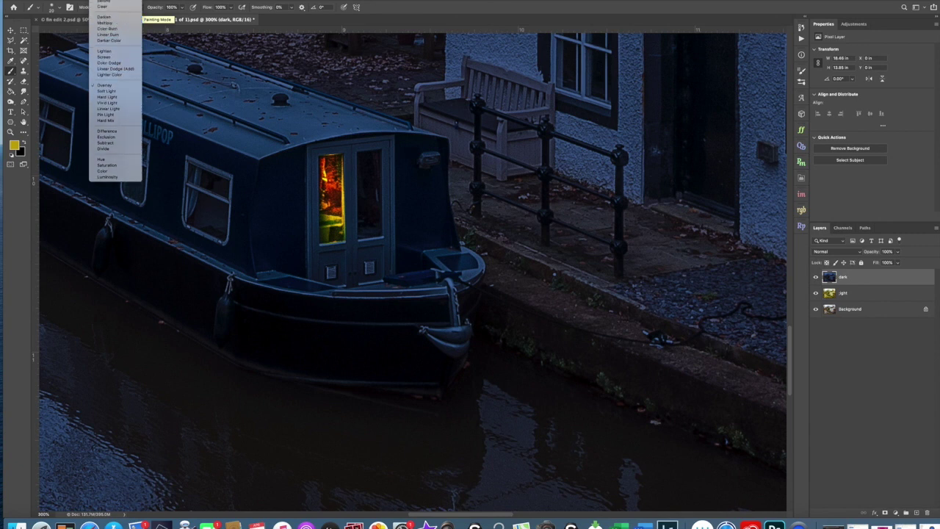
pyautogui.hotkey('shift', 'alt', 'n')
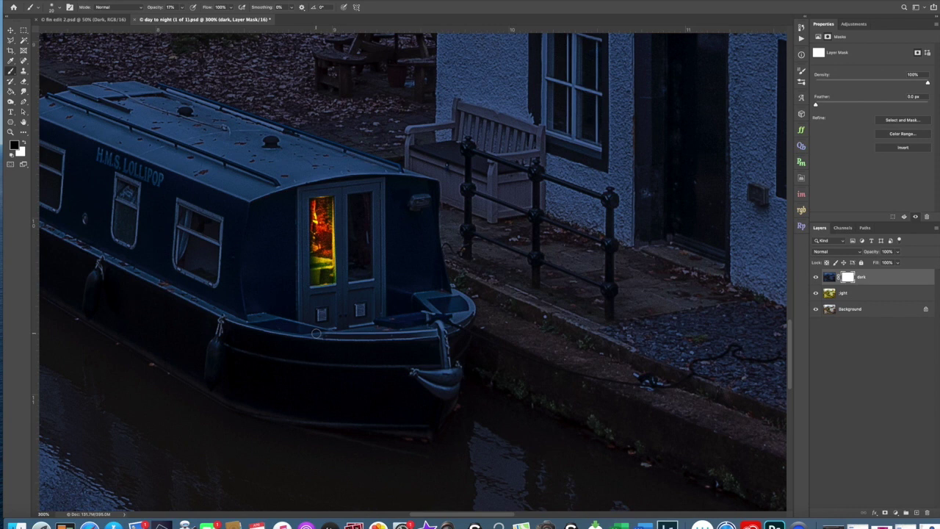
# - Brush faint light along the gunwale on the mask, shrink the brush at 600%, then zoom out
pyautogui.scroll(-1, 316, 333)
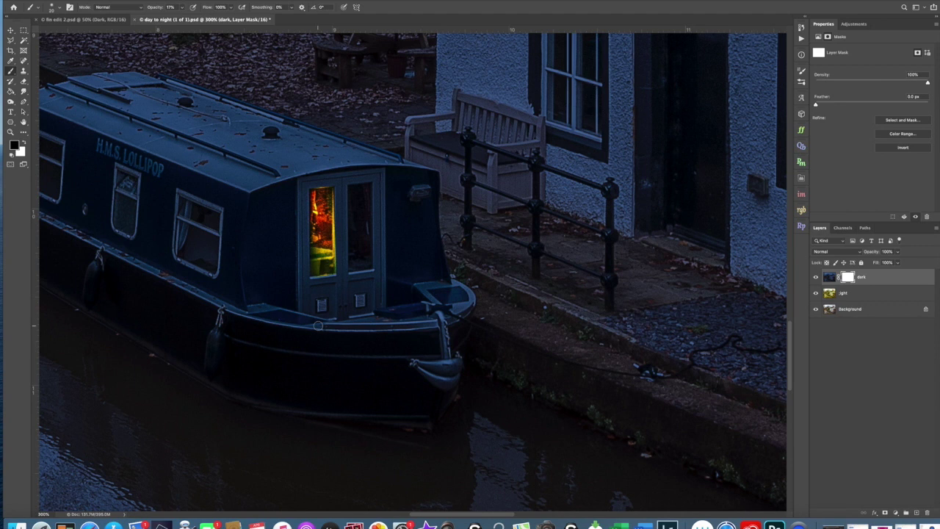
pyautogui.moveTo(339, 322); pyautogui.dragTo(318, 324)
pyautogui.press('super+plus')
pyautogui.press('super+plus')
pyautogui.press('super+plus')
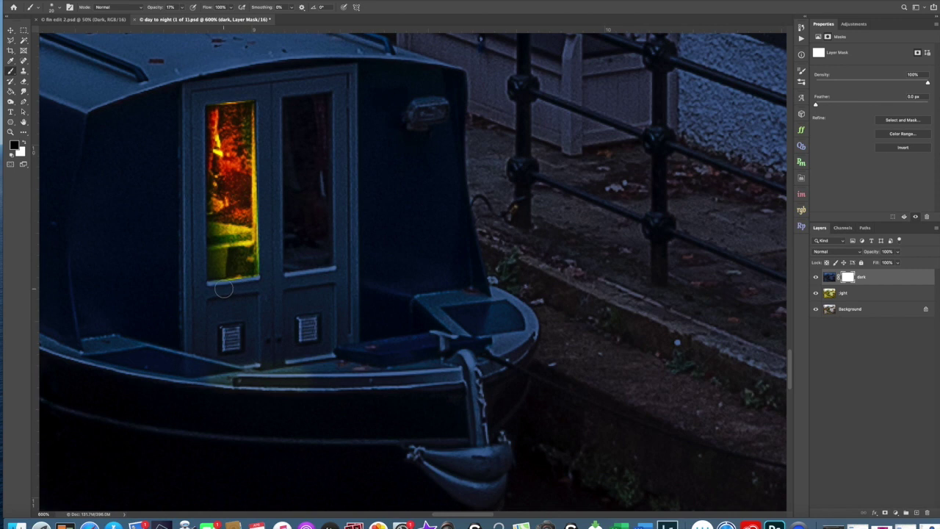
pyautogui.hscroll(-3, 223, 289)
pyautogui.press('[')
pyautogui.press('[')
pyautogui.press('[')
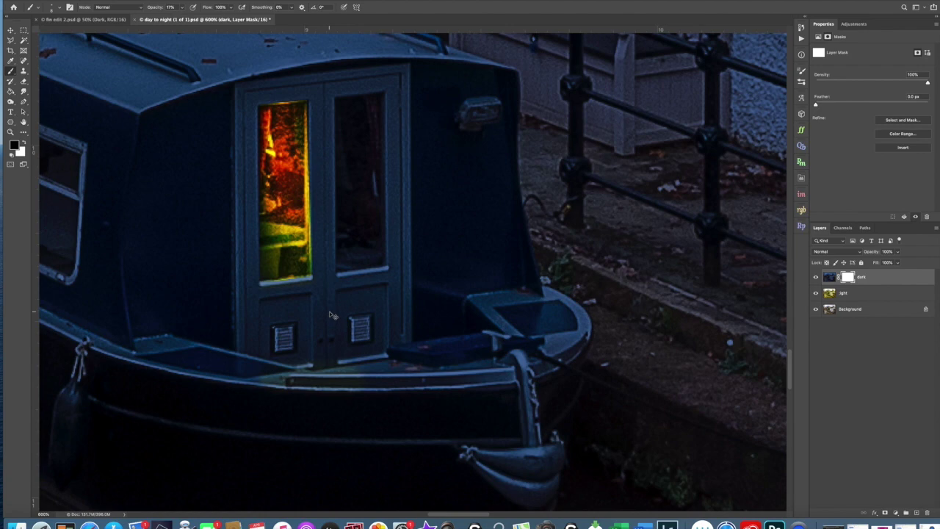
pyautogui.press('super+0')
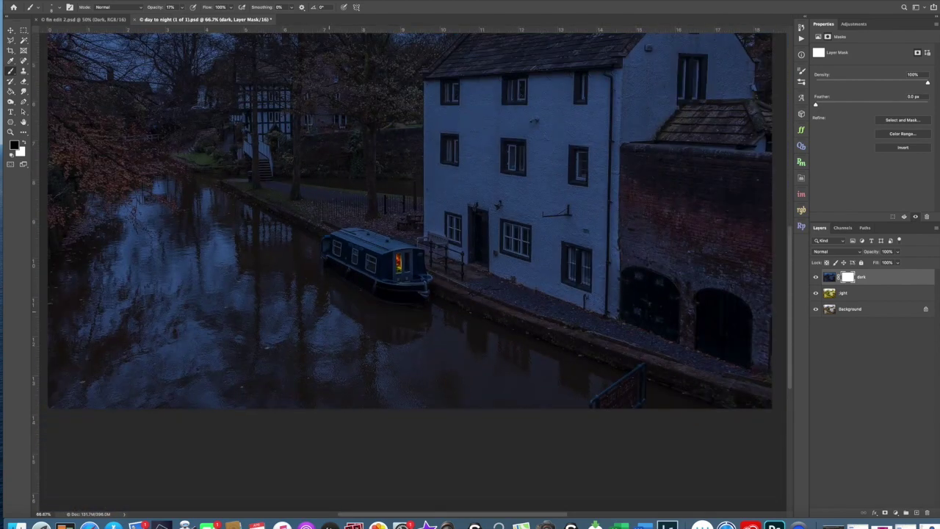
pyautogui.press('super+minus')
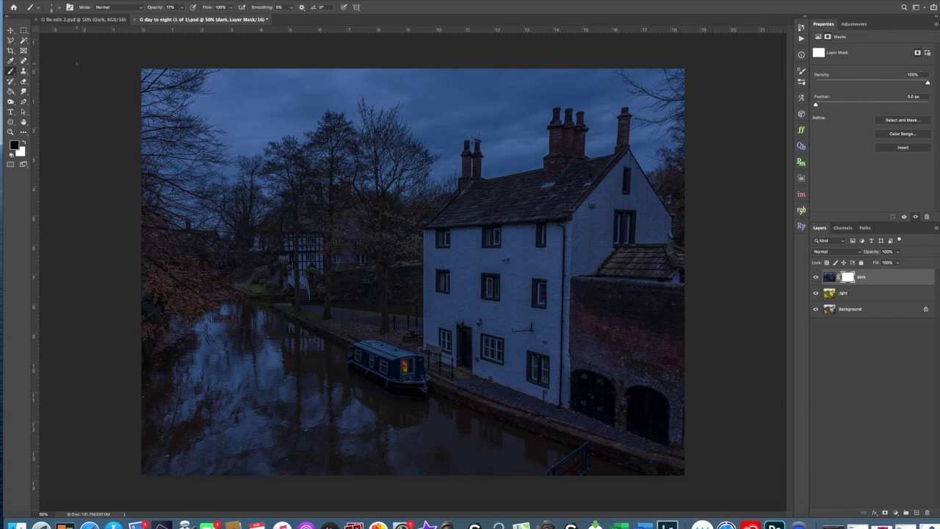
# - Check fin edit 2.psd, then in day to night hide the light layer, keeping dark visible
pyautogui.click(87, 20)
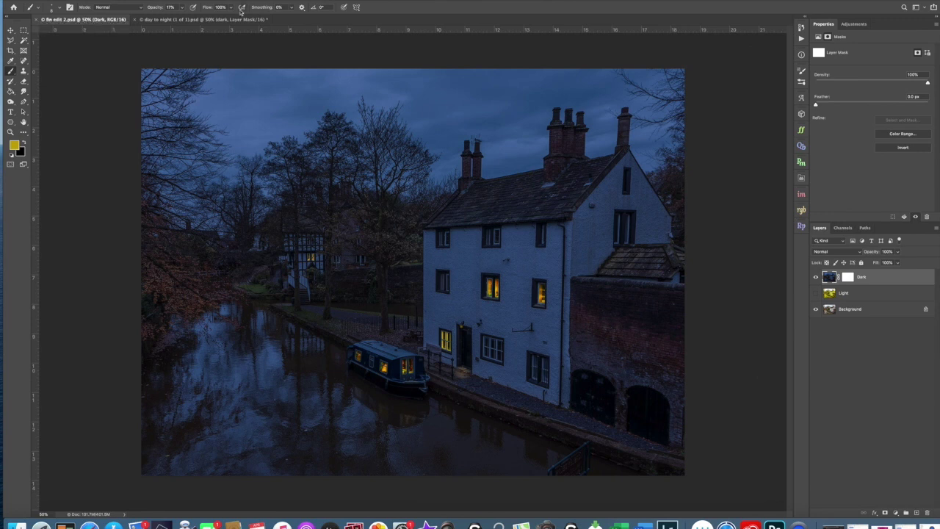
pyautogui.click(144, 20)
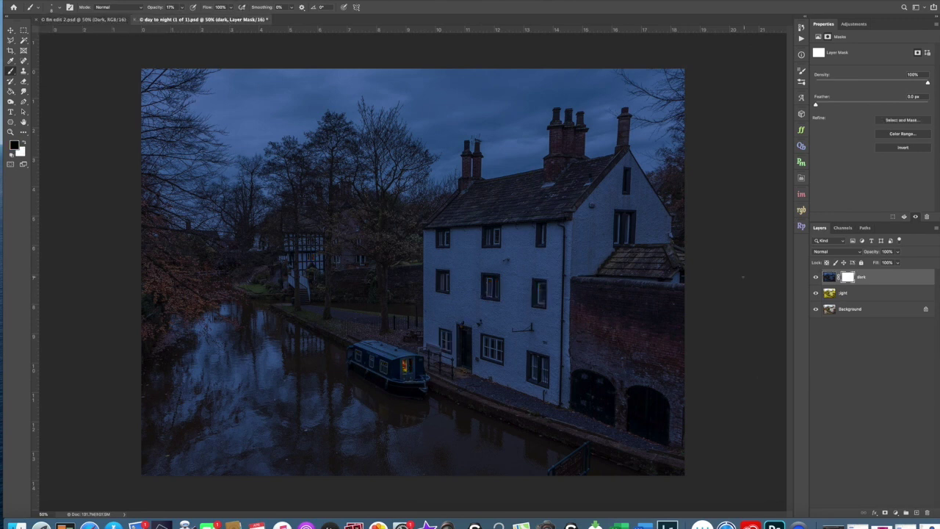
pyautogui.click(815, 277)
pyautogui.click(815, 293)
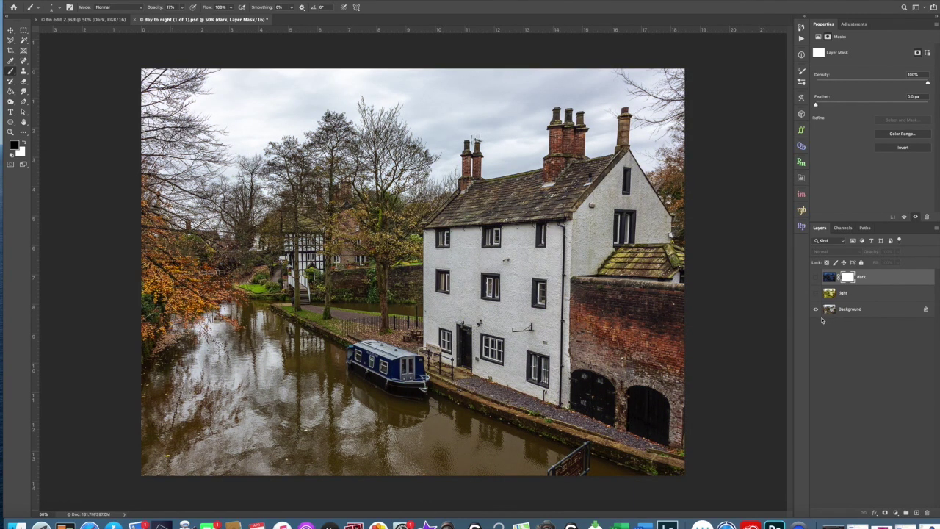
pyautogui.click(815, 277)
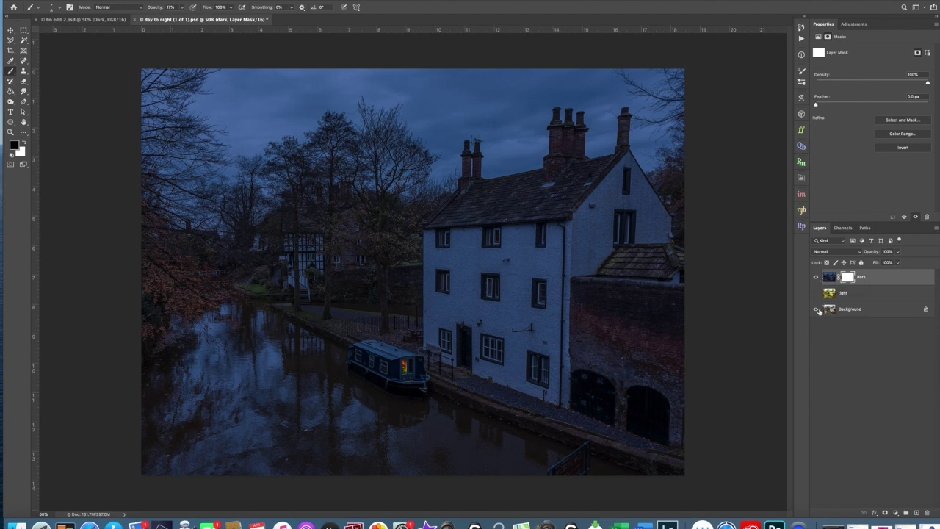
# - In fin edit 2.psd, toggle the Dark layer to compare daylight and night, ending visible
pyautogui.click(94, 20)
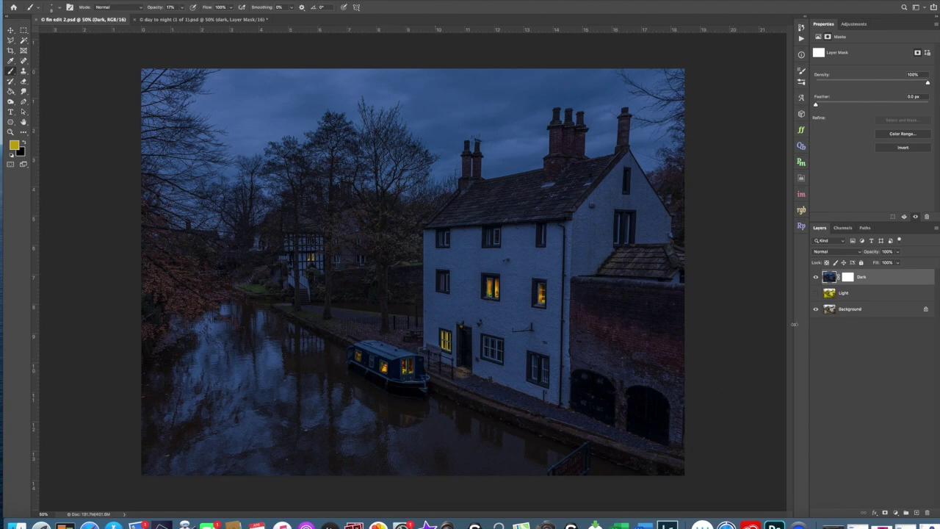
pyautogui.click(815, 278)
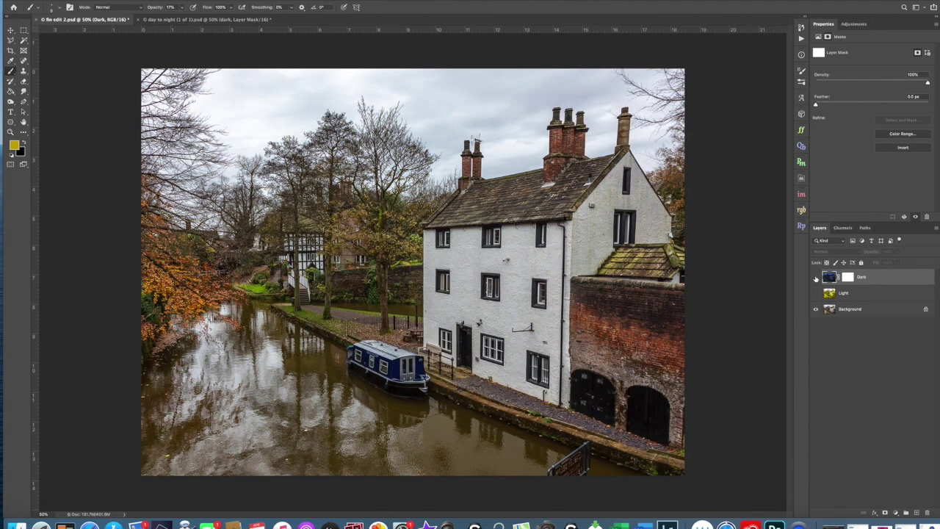
pyautogui.click(815, 277)
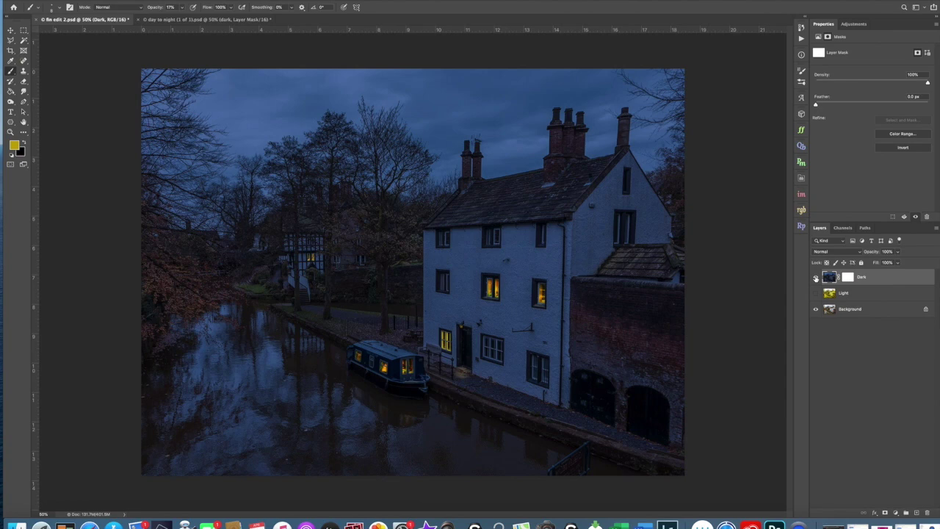
pyautogui.click(815, 277)
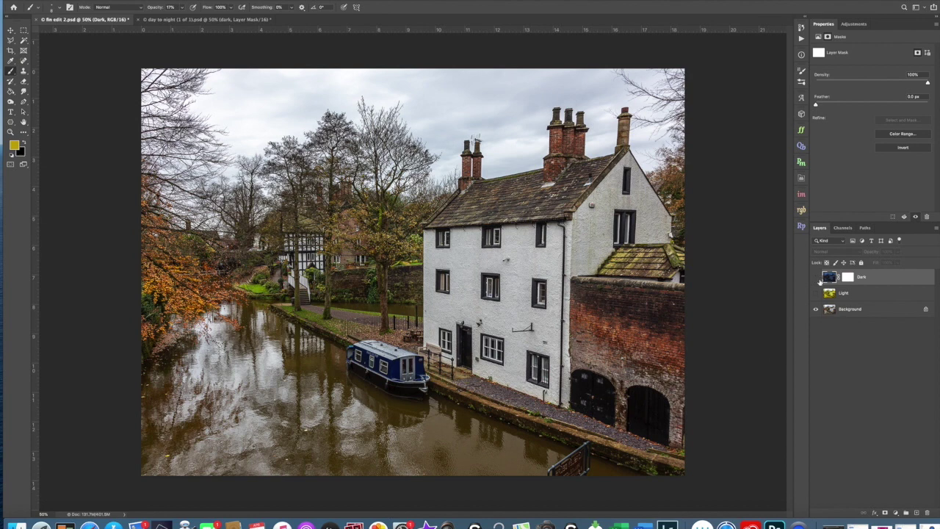
pyautogui.click(815, 278)
pyautogui.click(815, 277)
pyautogui.click(815, 278)
pyautogui.click(815, 278)
pyautogui.click(815, 278)
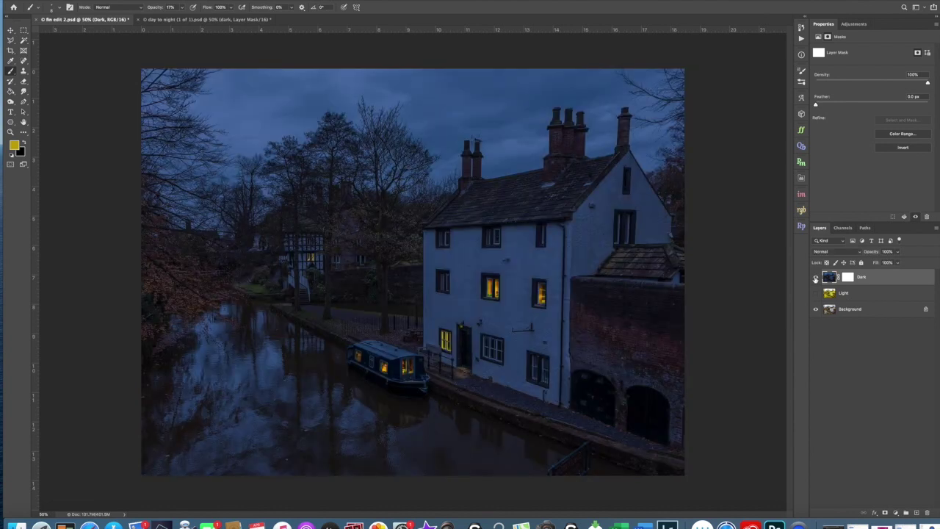